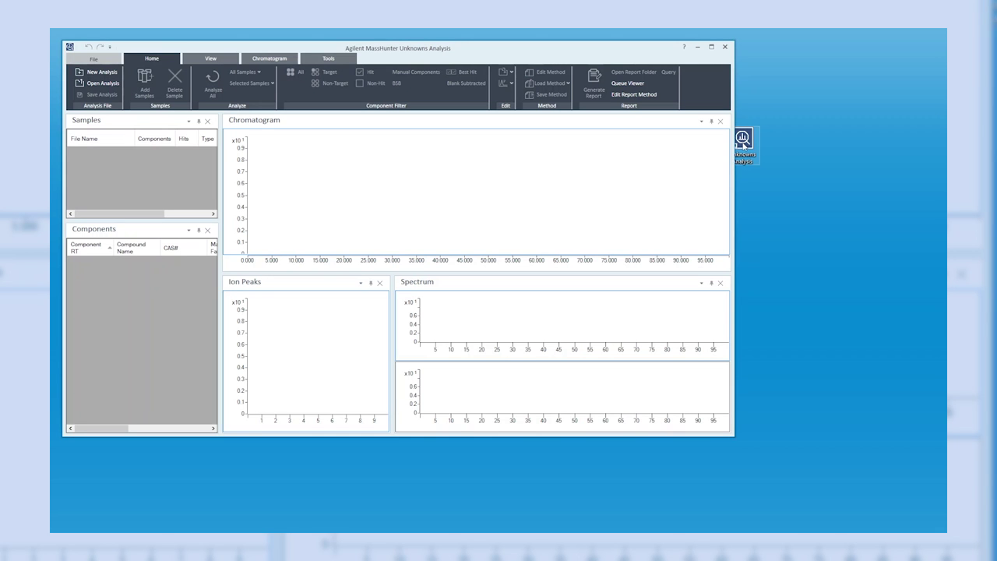
Step: Maximize the window and create a new analysis named Demo.uaf in the RI-PEST-MATRIX folder
{"action": "left_click", "coordinate": [710, 46]}
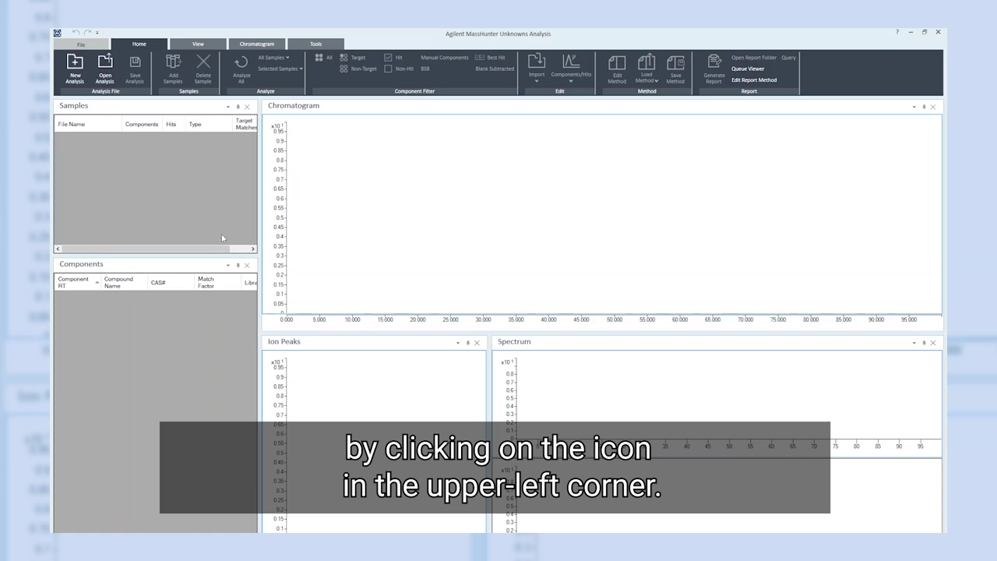
{"action": "left_click", "coordinate": [74, 75]}
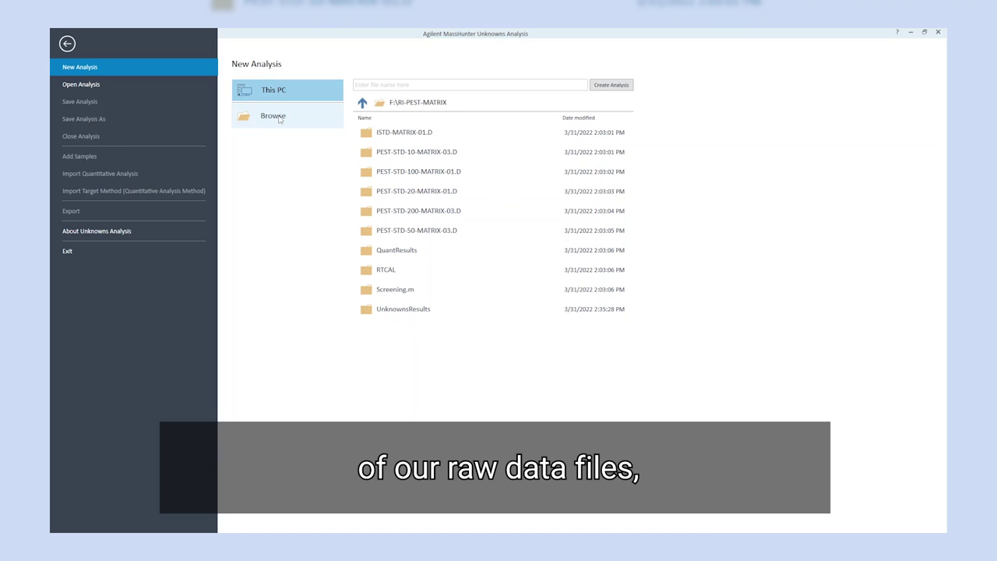
{"action": "left_click", "coordinate": [276, 117]}
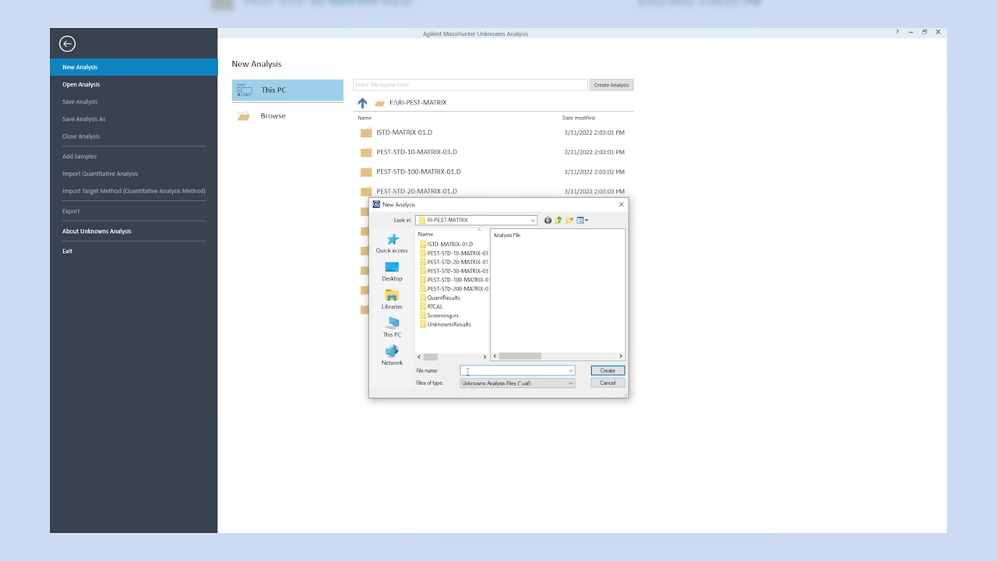
{"action": "type", "text": "Demo"}
{"action": "left_click", "coordinate": [606, 371]}
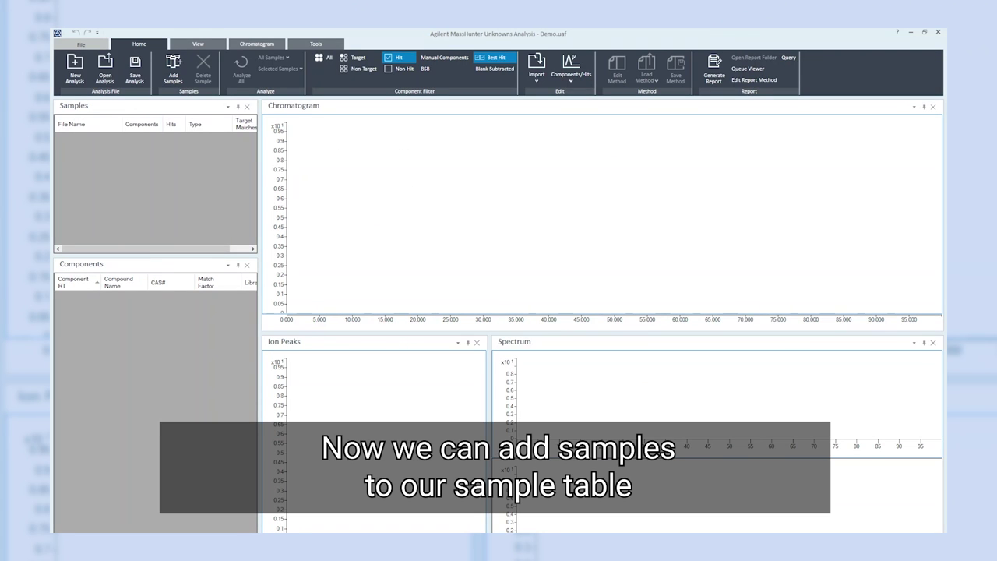
Step: Add all six samples from the batch folder to the analysis
{"action": "left_click", "coordinate": [91, 46]}
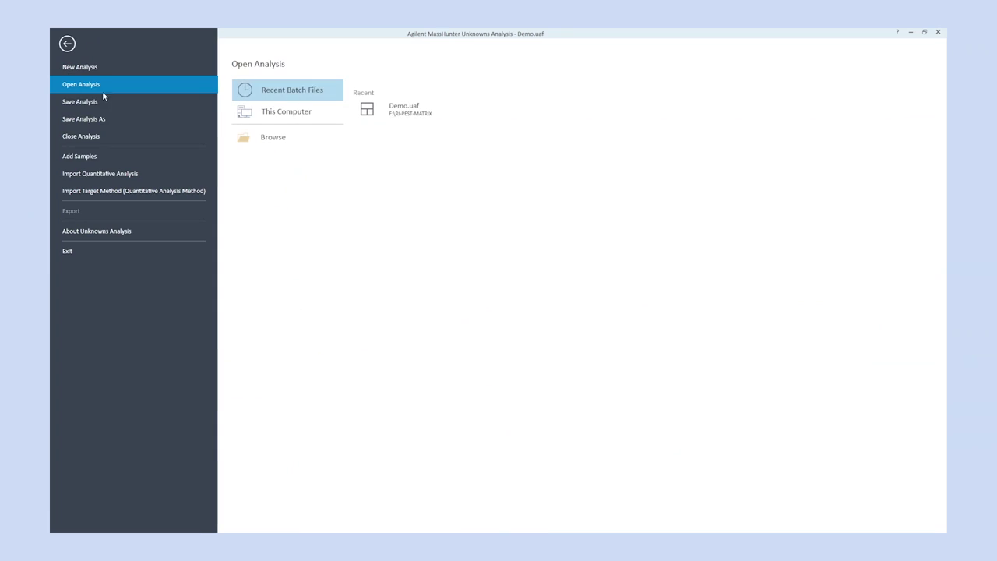
{"action": "left_click", "coordinate": [95, 157]}
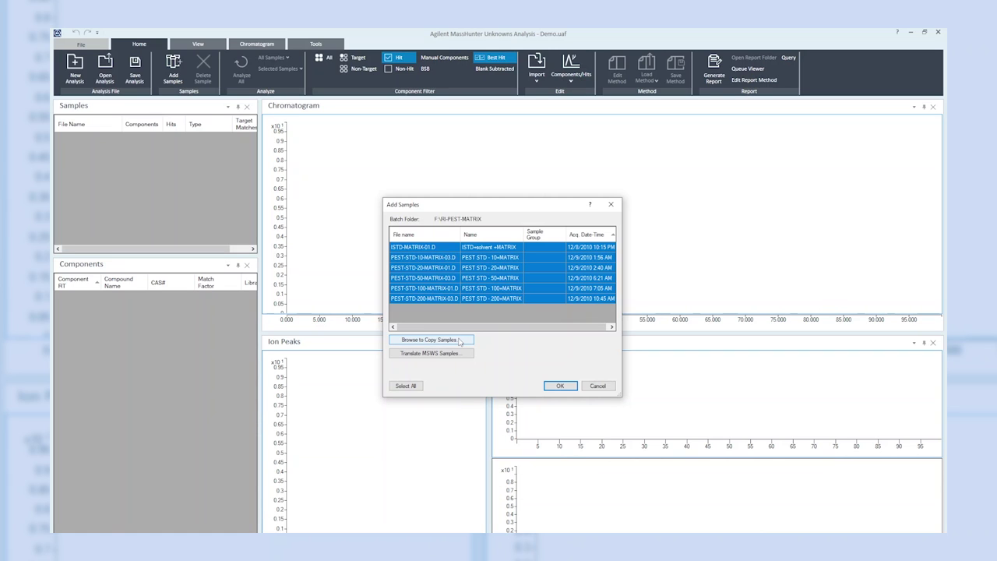
{"action": "left_click", "coordinate": [560, 385]}
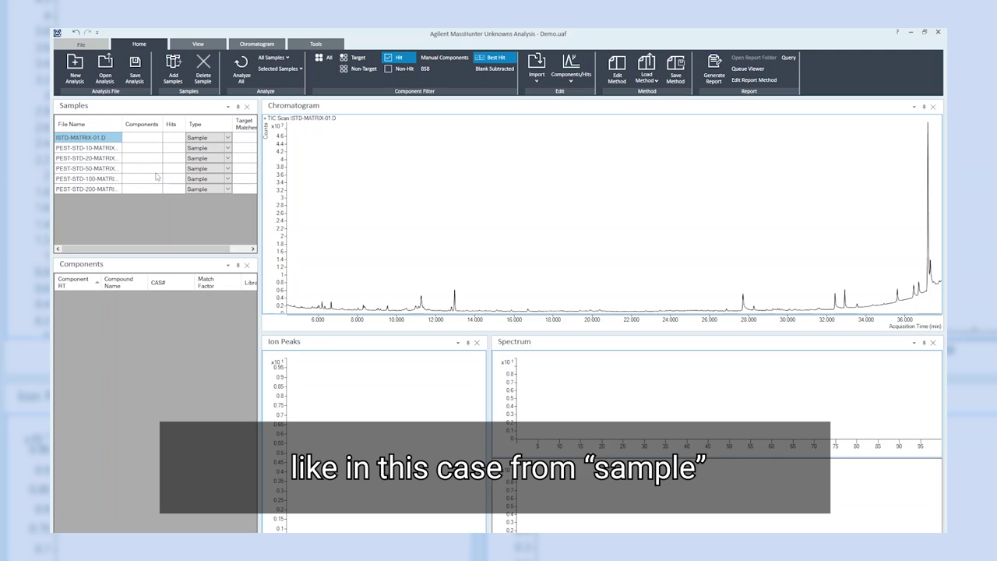
Step: Set the sample type of ISTD-MATRIX-01.D to MatrixBlank
{"action": "left_click", "coordinate": [201, 138]}
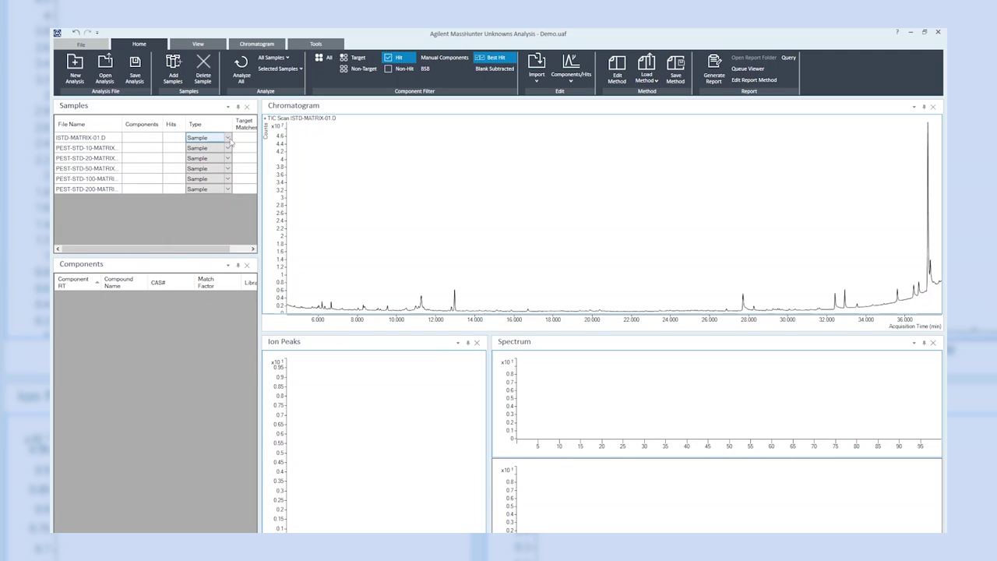
{"action": "left_click", "coordinate": [228, 139]}
{"action": "left_click", "coordinate": [218, 204]}
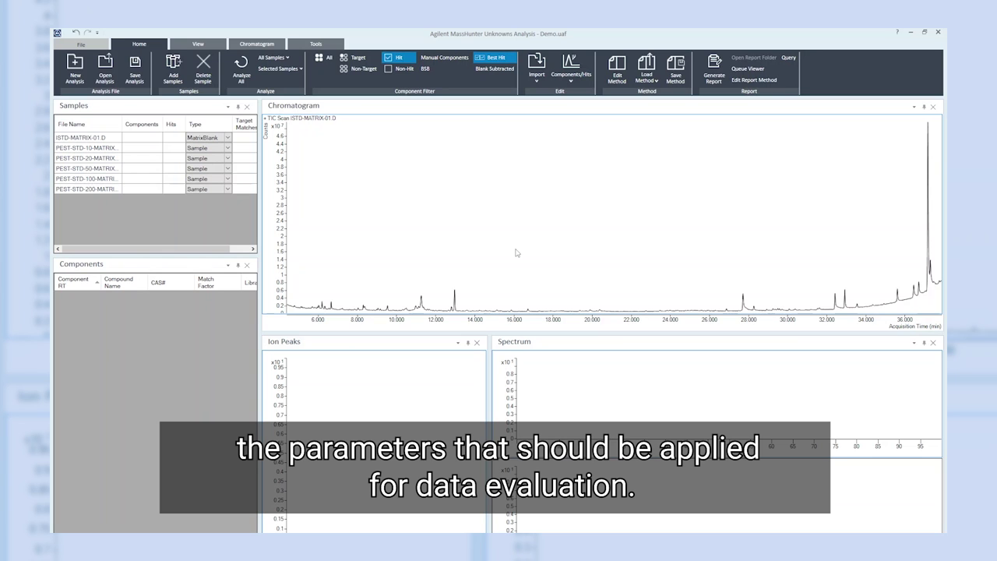
Step: In the method editor, keep Deconvolution peak detection and change excluded m/z from 28 to 43, 44
{"action": "left_click", "coordinate": [618, 72]}
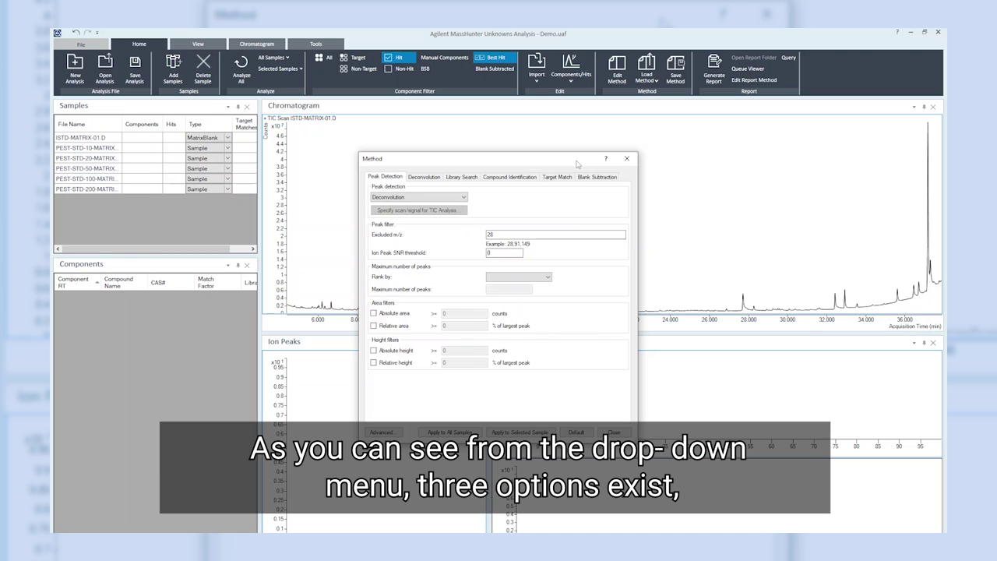
{"action": "left_click", "coordinate": [463, 198]}
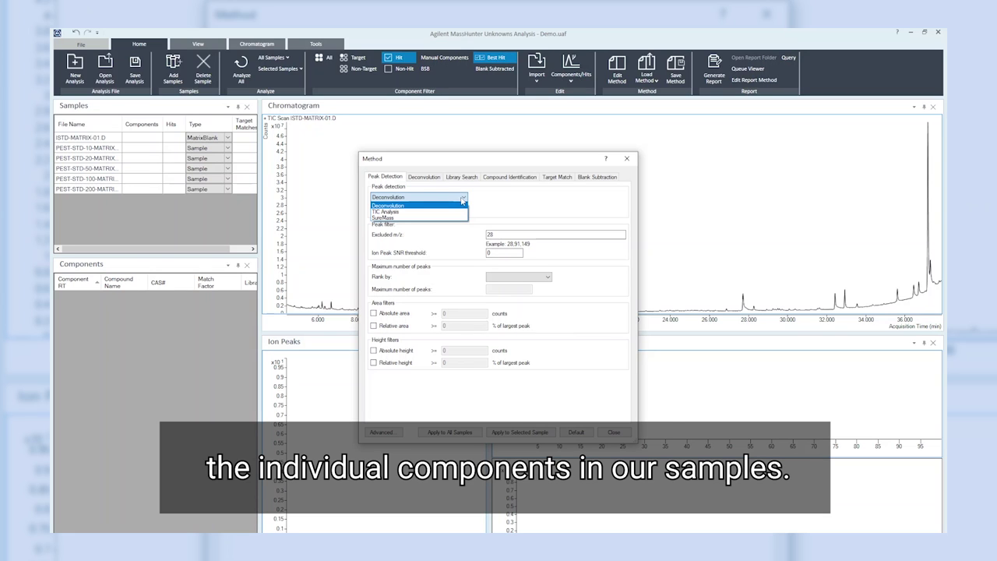
{"action": "left_click", "coordinate": [463, 199]}
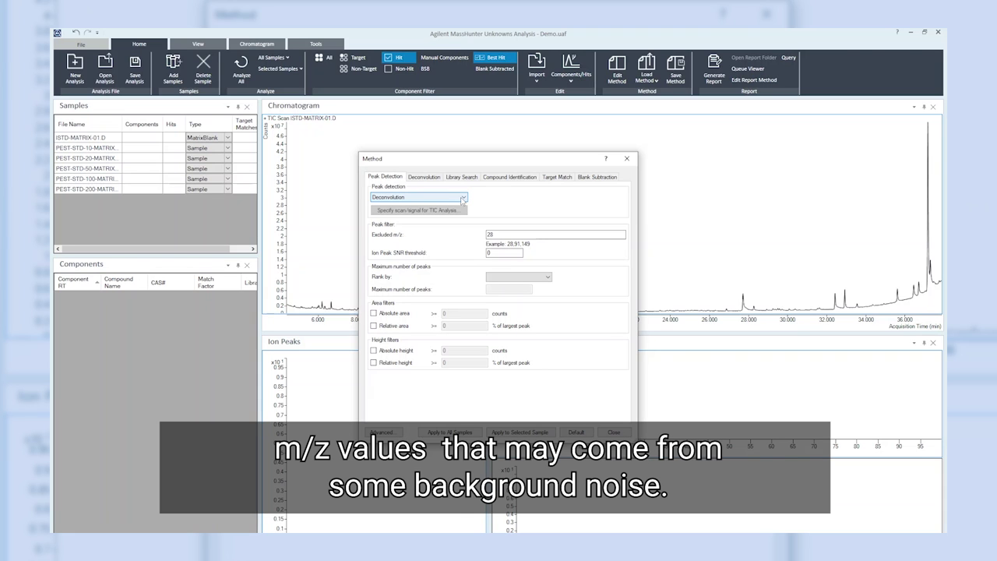
{"action": "double_click", "coordinate": [490, 235]}
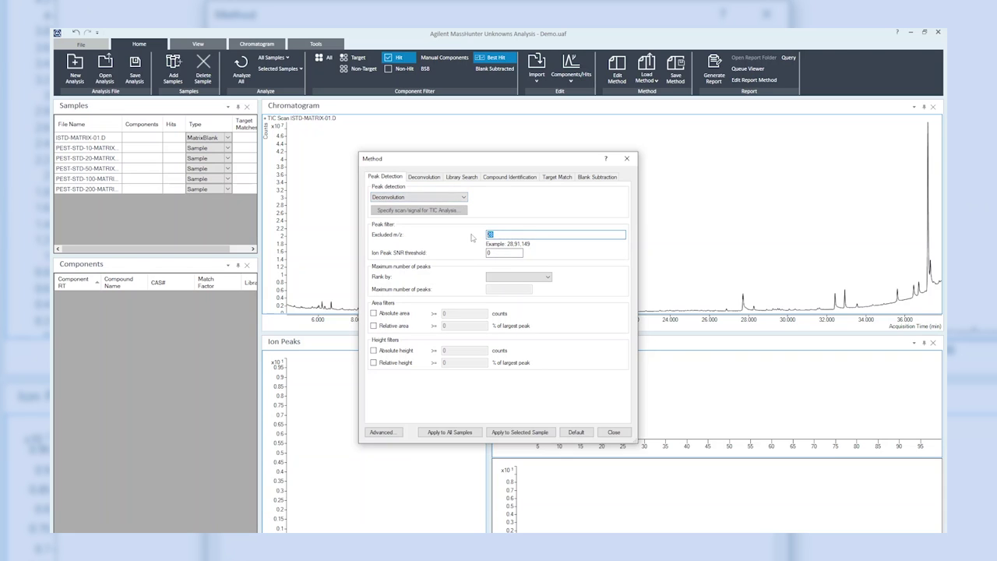
{"action": "type", "text": "43, 44"}
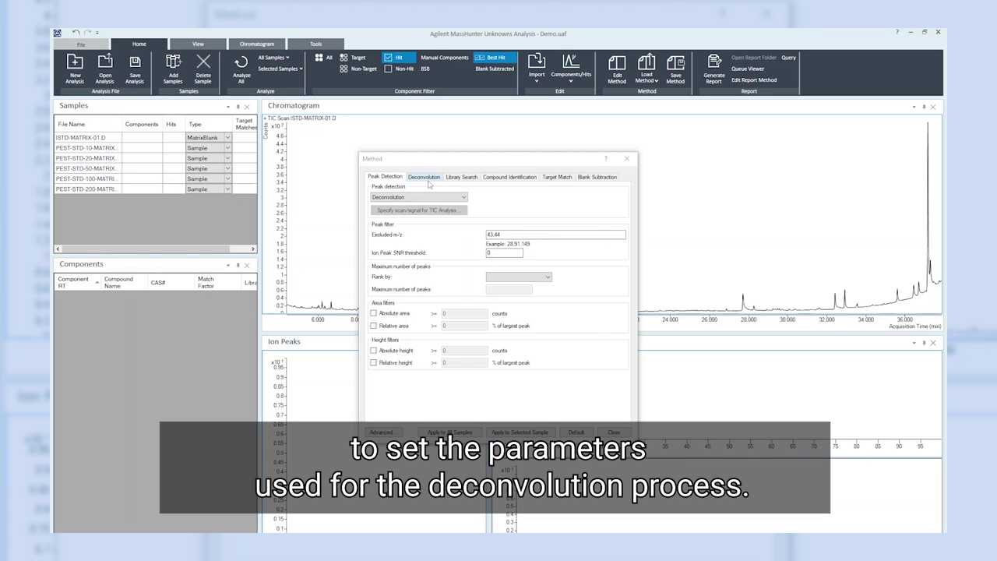
Step: Set the deconvolution RT window size factor to 75 with integer m/z values off
{"action": "left_click", "coordinate": [424, 176]}
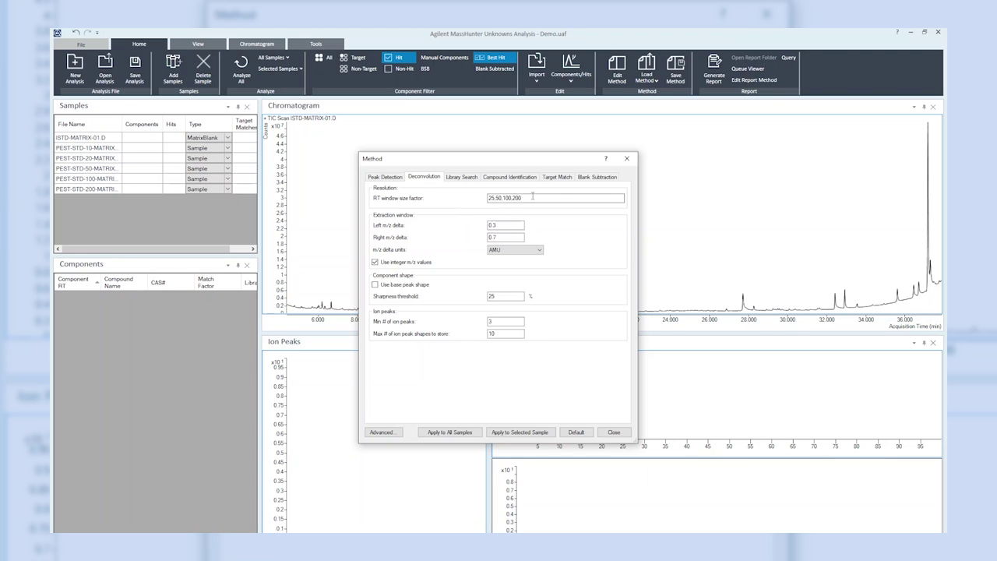
{"action": "left_click_drag", "start_coordinate": [535, 197], "coordinate": [472, 193]}
{"action": "type", "text": "75"}
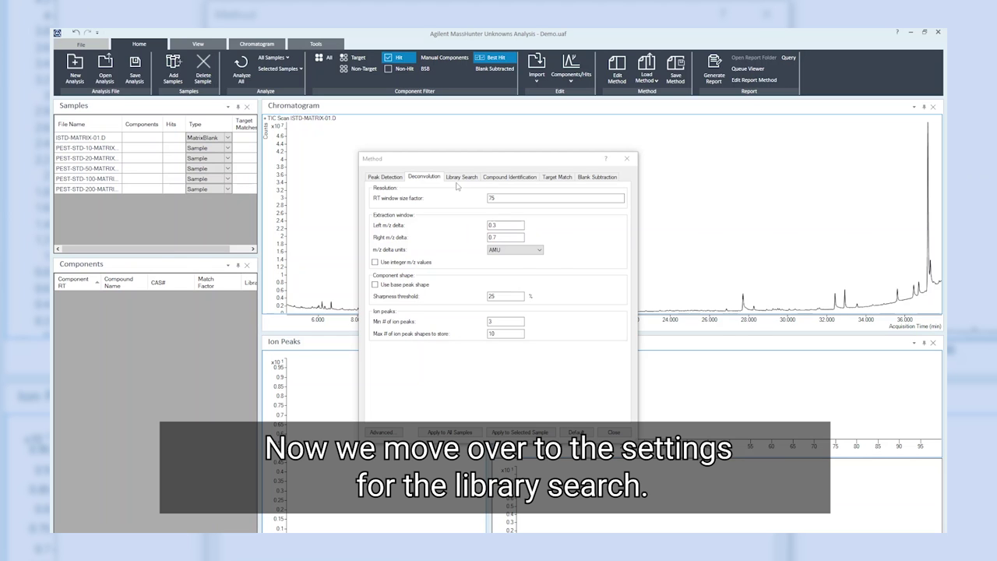
Step: Show the library search settings: RI-PESTICIDES-MOL2 library, RT match on, Gaussian RT penalty
{"action": "left_click", "coordinate": [456, 182]}
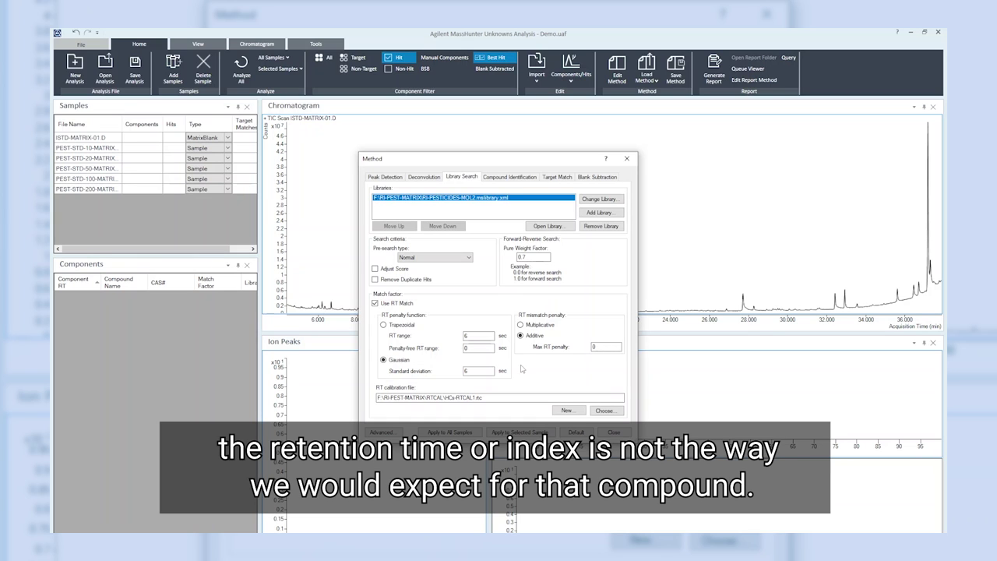
Step: Show the compound identification settings and keep the multi-library search type at All
{"action": "left_click", "coordinate": [501, 179]}
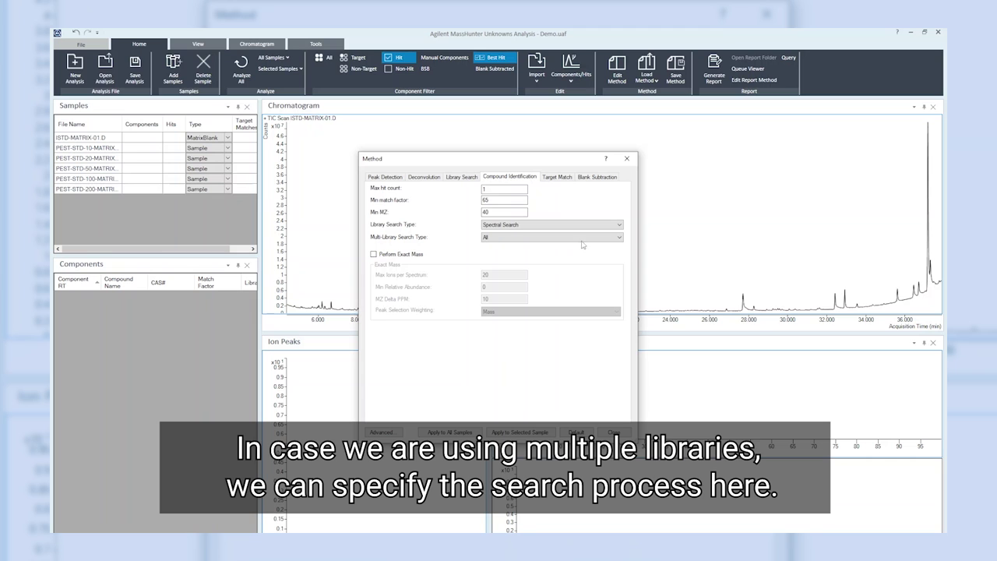
{"action": "left_click", "coordinate": [614, 240]}
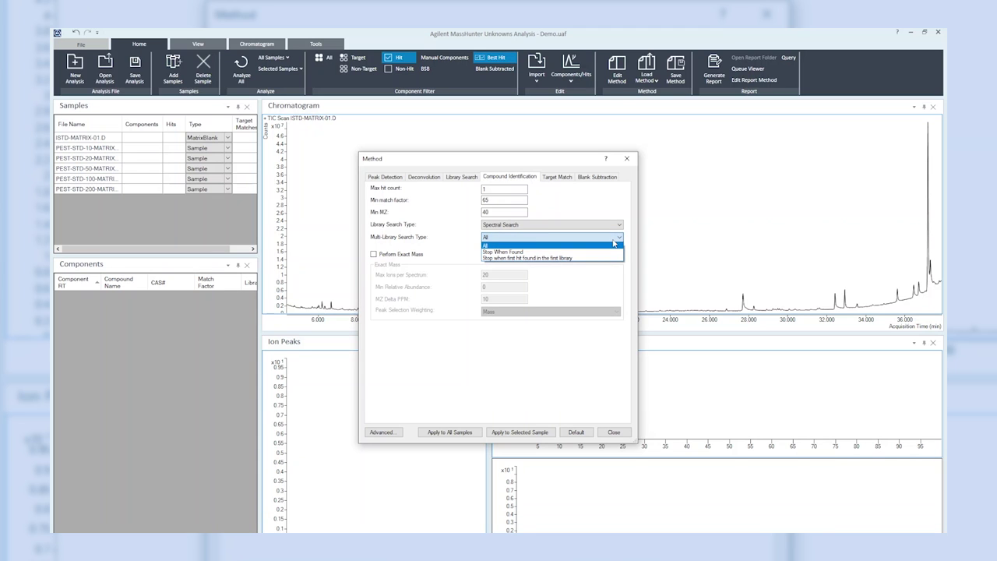
{"action": "left_click", "coordinate": [613, 244]}
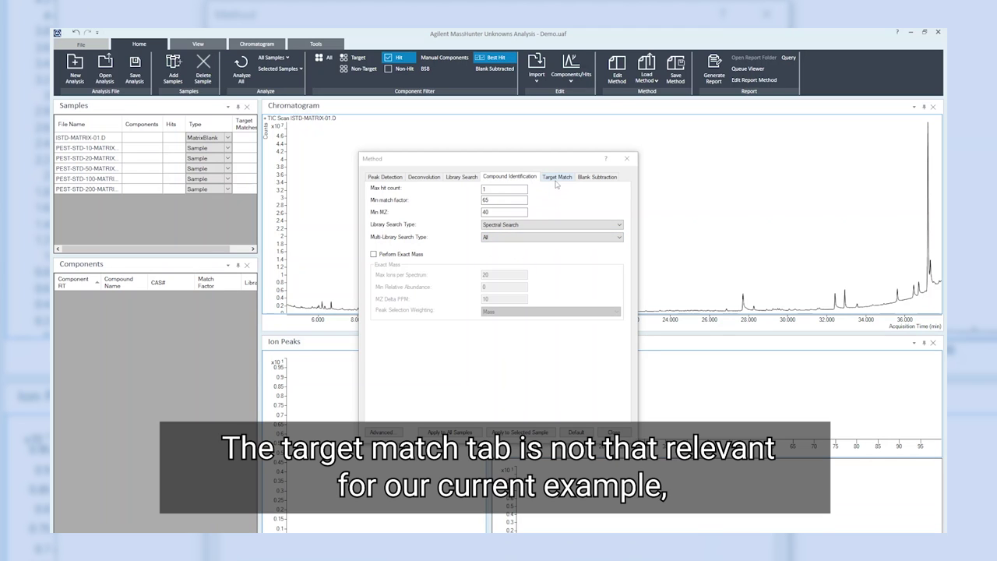
Step: Show the target match settings, leaving response factor estimation at No estimation
{"action": "left_click", "coordinate": [555, 181]}
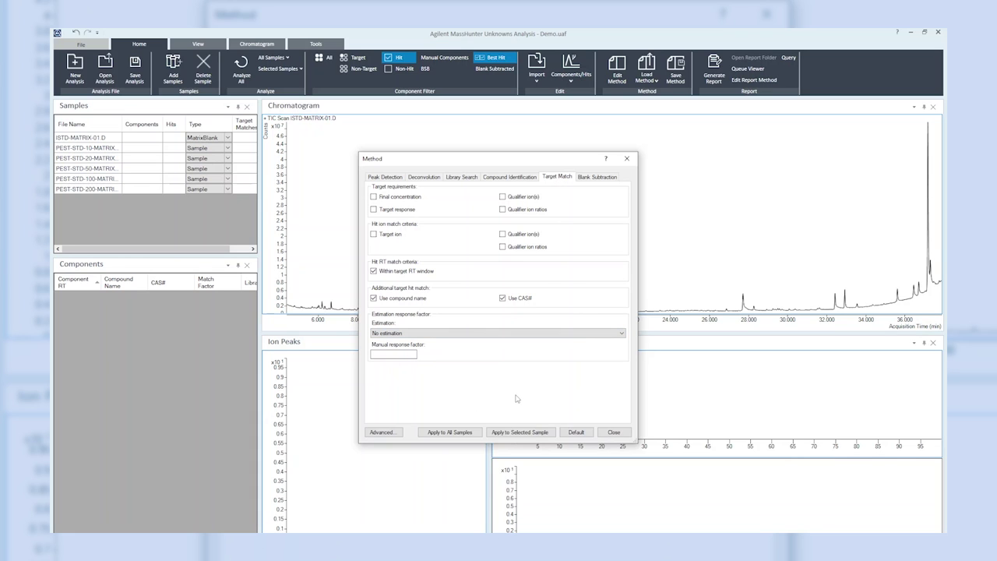
Step: Apply the method with blank subtraction settings to all six samples and run Analyze All
{"action": "left_click", "coordinate": [596, 177]}
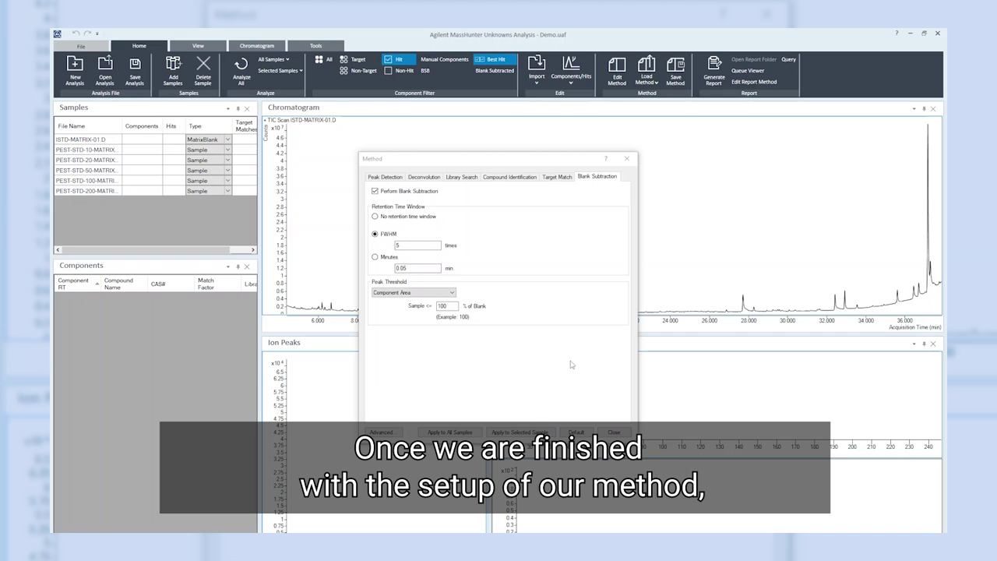
{"action": "left_click", "coordinate": [450, 432]}
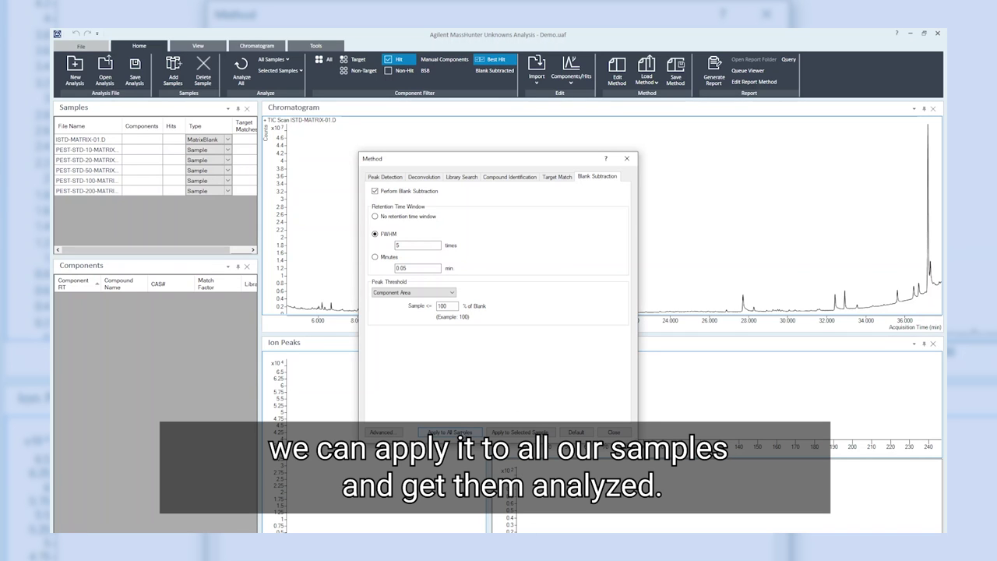
{"action": "left_click", "coordinate": [614, 433]}
{"action": "left_click", "coordinate": [245, 76]}
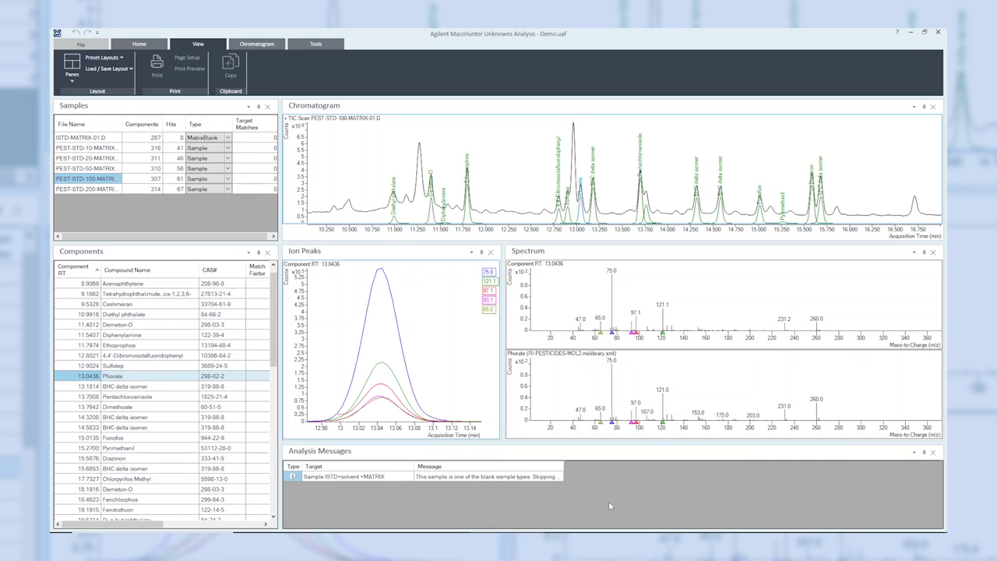
Step: Close the Analysis Messages pane and widen the sample and component tables
{"action": "left_click", "coordinate": [932, 452]}
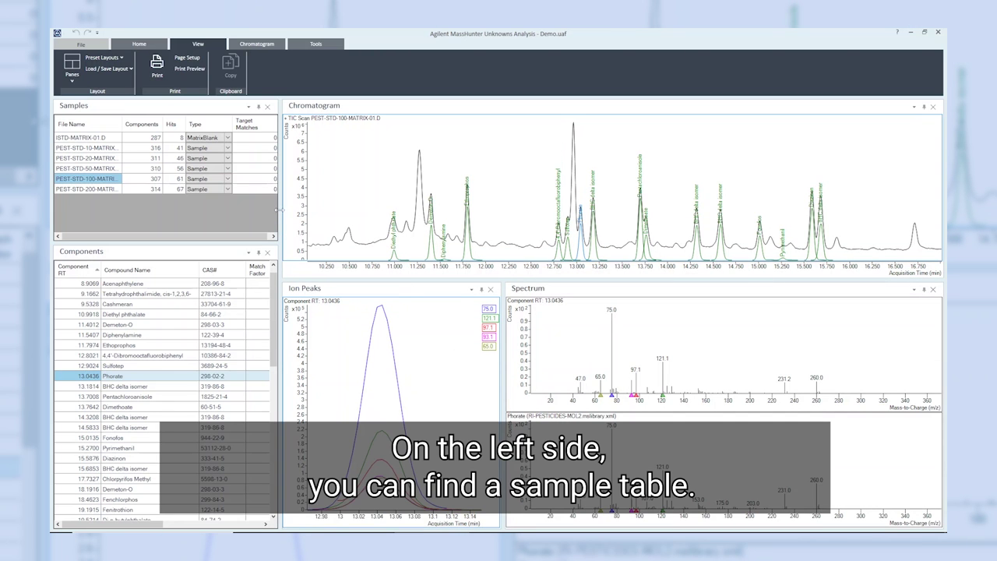
{"action": "left_click_drag", "start_coordinate": [277, 209], "coordinate": [304, 210]}
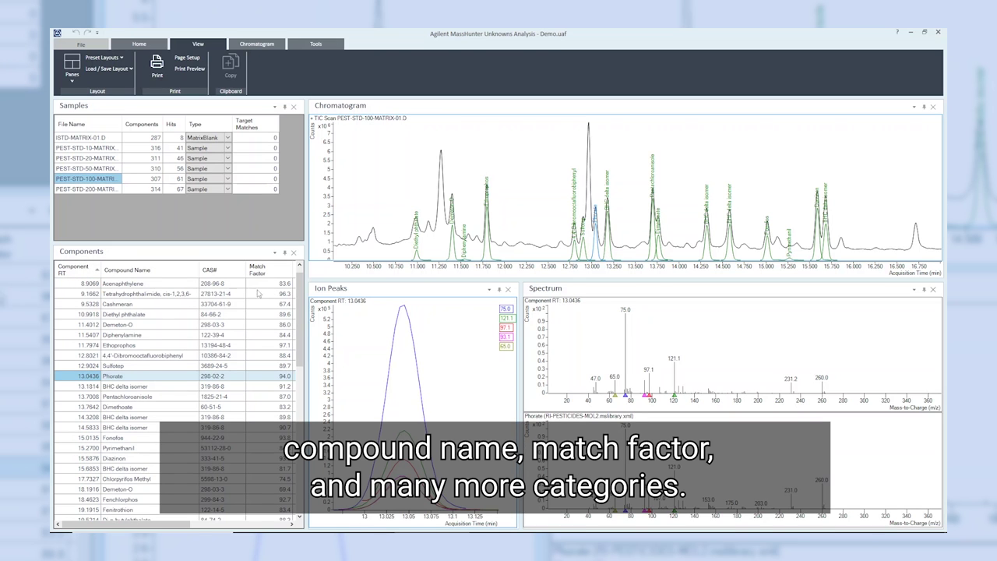
{"action": "right_click", "coordinate": [180, 277]}
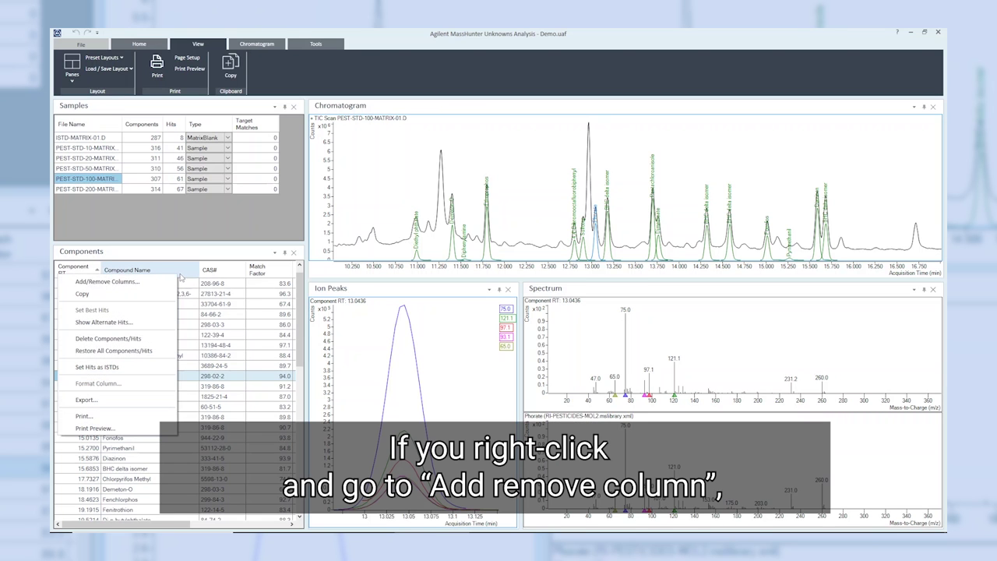
{"action": "left_click", "coordinate": [143, 285]}
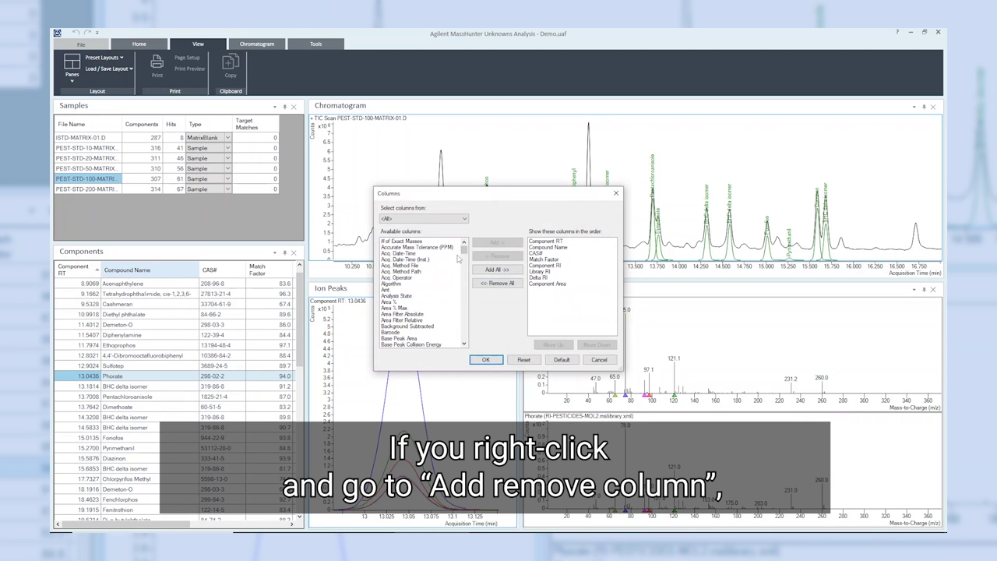
{"action": "left_click_drag", "start_coordinate": [464, 251], "coordinate": [466, 289]}
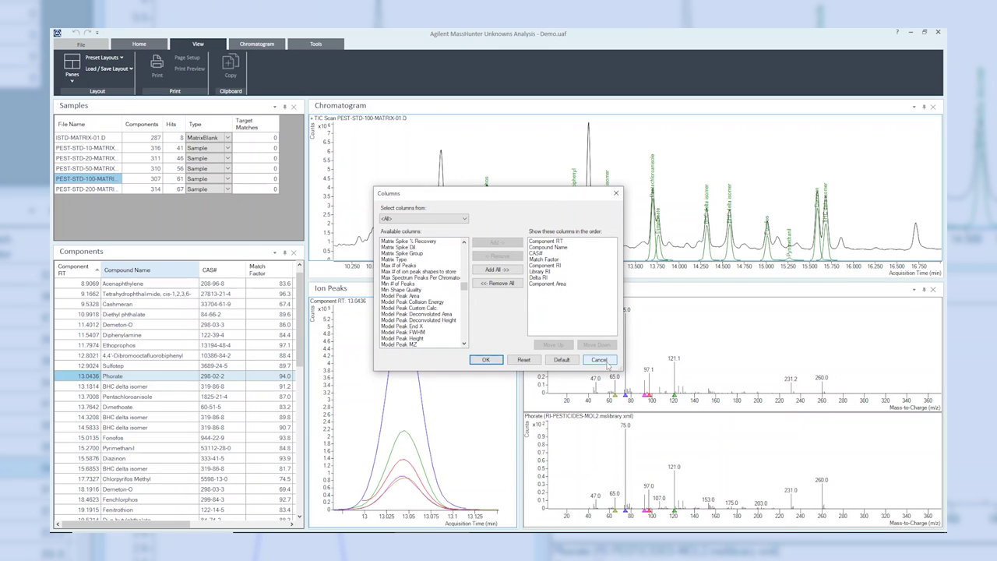
{"action": "left_click", "coordinate": [598, 359]}
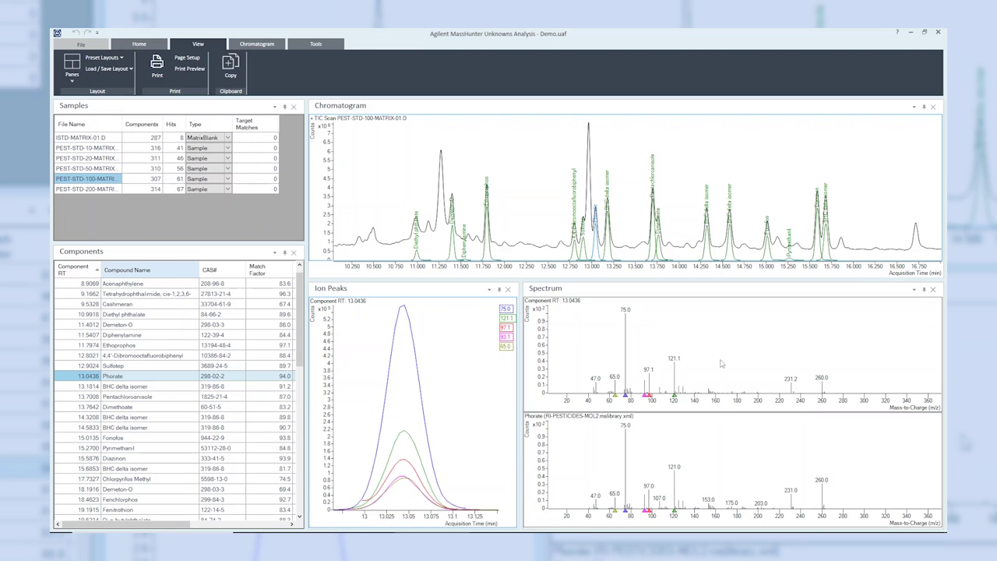
Step: Add the Extracted Spectrum plot to the Spectrum pane for Phorate at 13.0436 min
{"action": "right_click", "coordinate": [720, 354]}
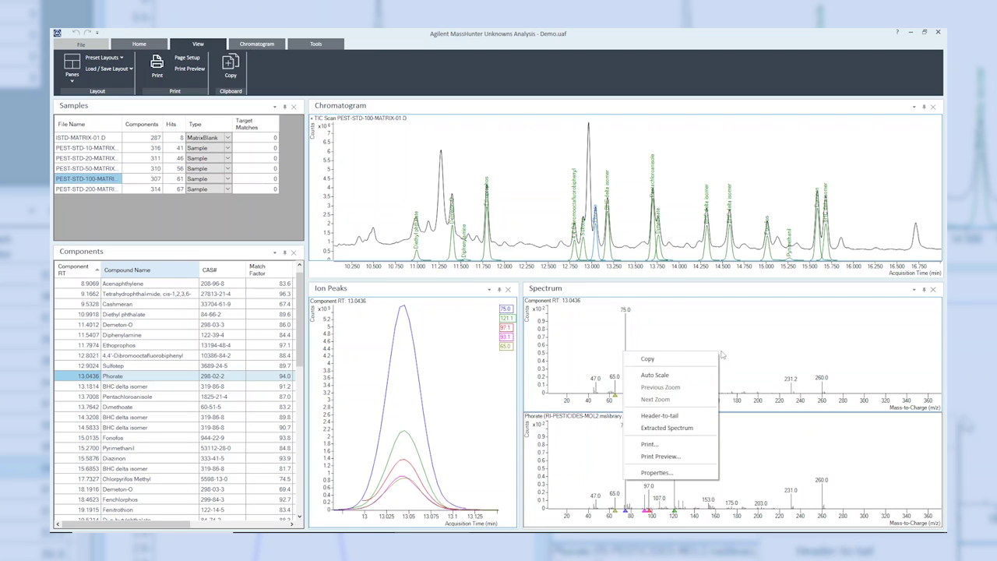
{"action": "left_click", "coordinate": [693, 428]}
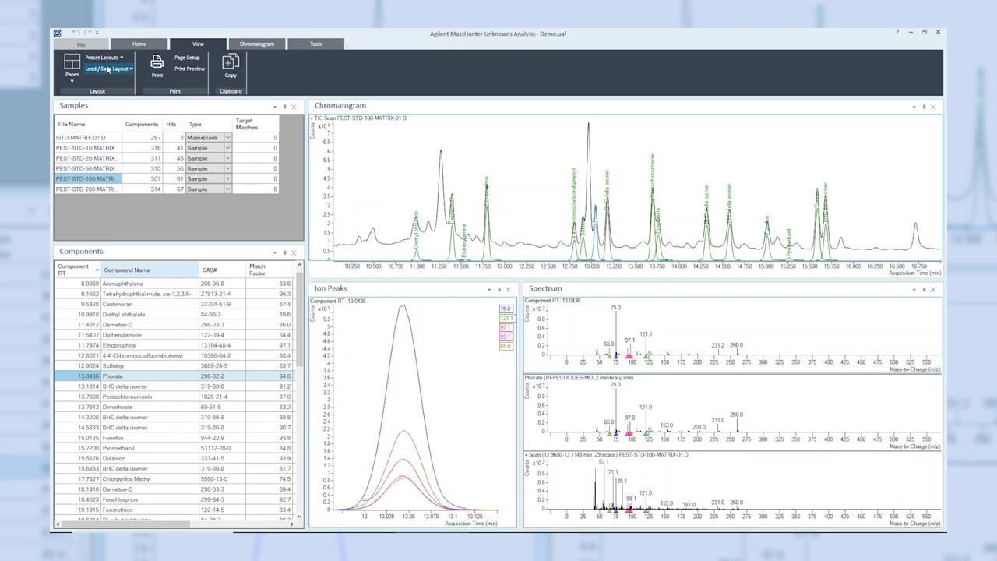
Step: Show the Molecular Structure pane and widen the component table to reveal Component RI, Library RI, Delta RI and area
{"action": "left_click", "coordinate": [79, 83]}
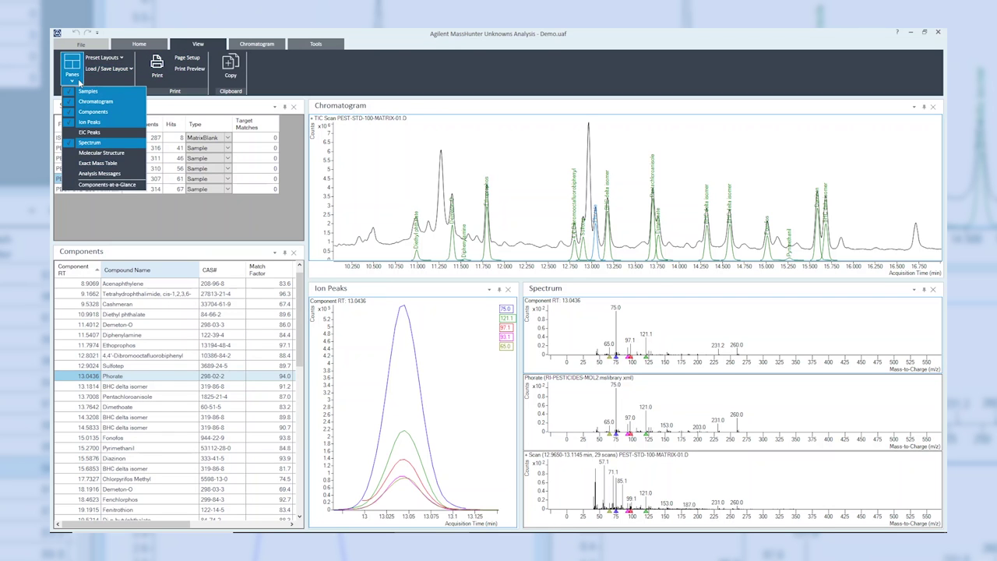
{"action": "left_click", "coordinate": [92, 153]}
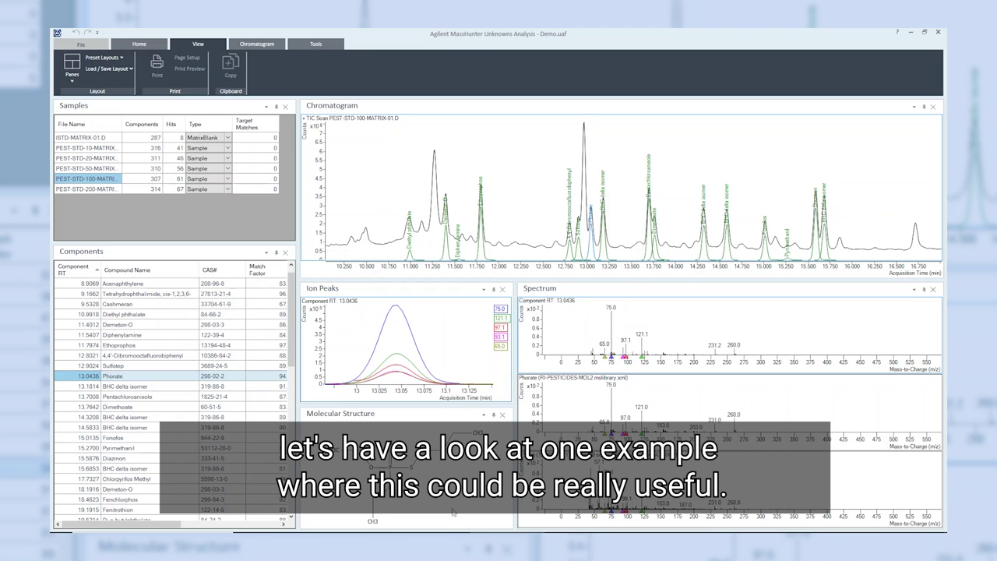
{"action": "left_click_drag", "start_coordinate": [298, 237], "coordinate": [502, 248]}
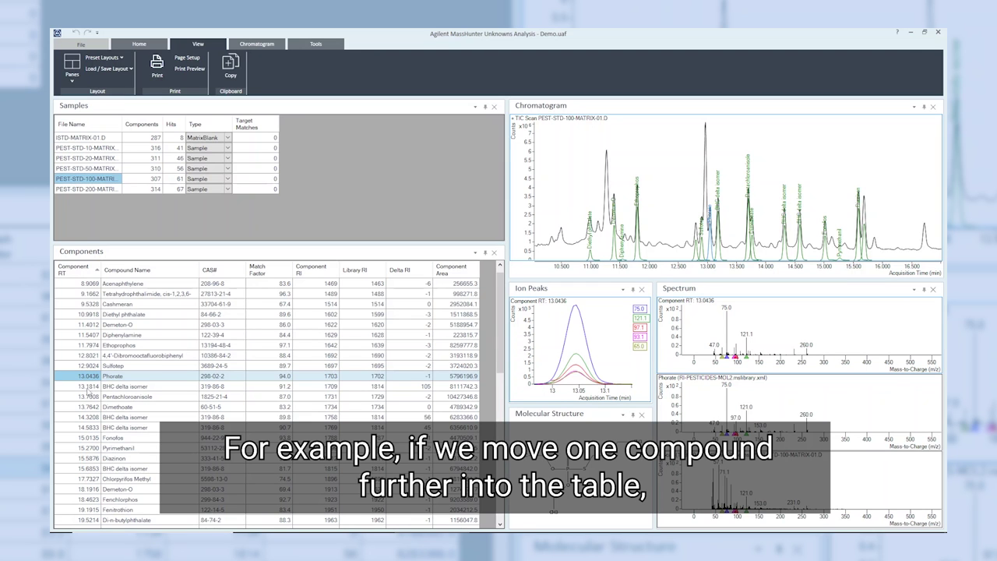
Step: List the alternate library hits for the BHC delta isomer component at 13.1814 min
{"action": "left_click", "coordinate": [83, 392]}
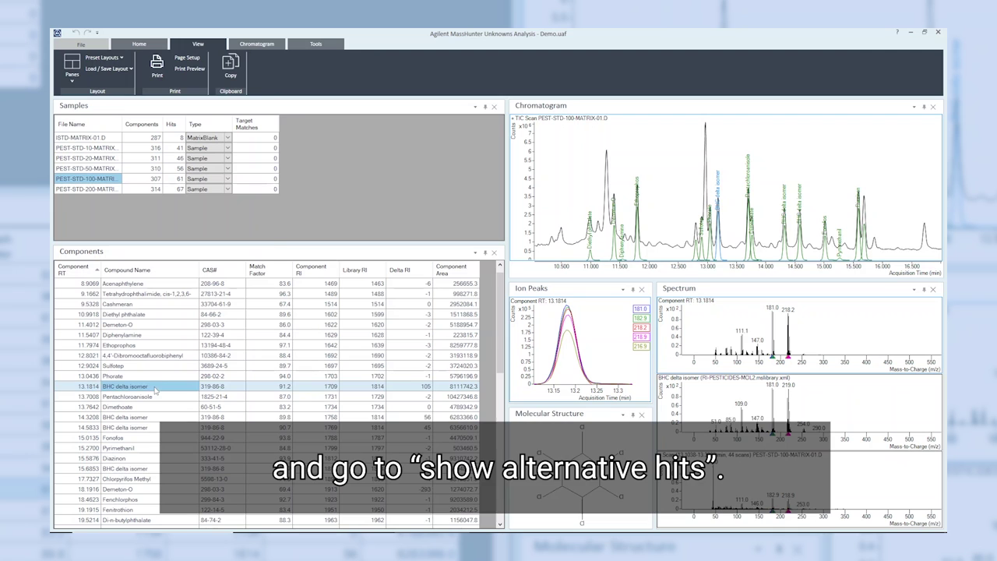
{"action": "right_click", "coordinate": [155, 389]}
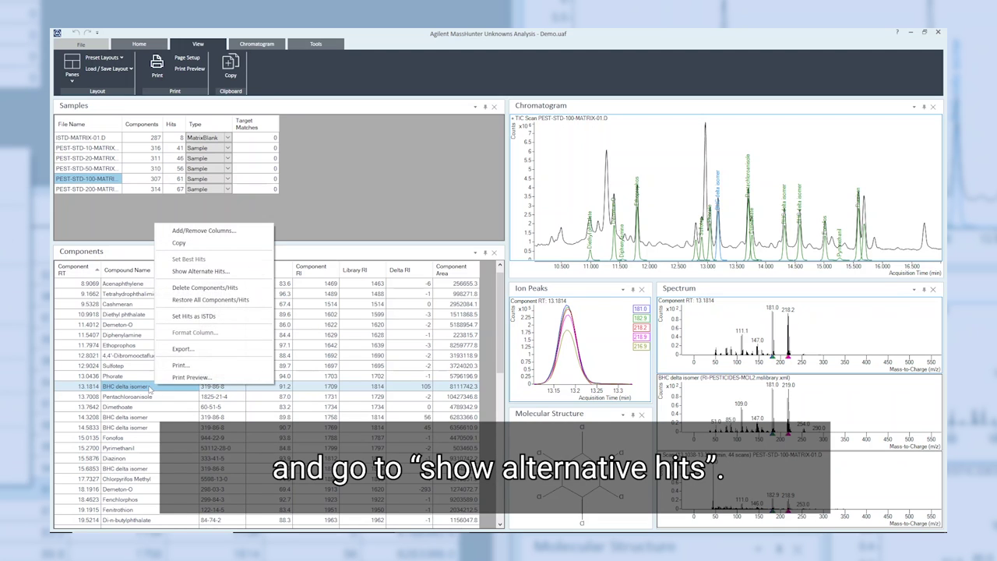
{"action": "left_click", "coordinate": [207, 272]}
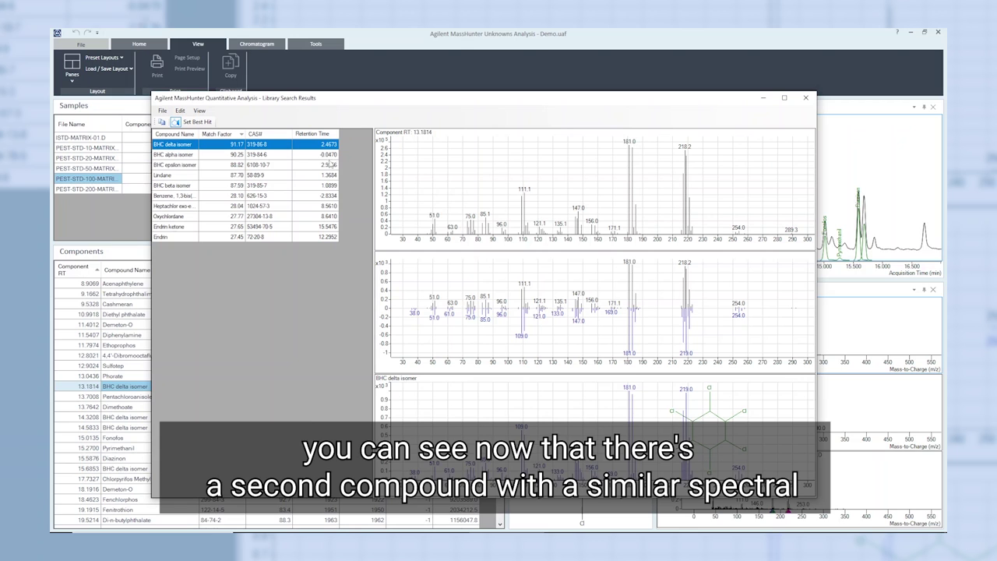
Step: Set BHC alpha isomer (match factor 90.2) as the best hit, then close Library Search Results
{"action": "left_click", "coordinate": [159, 155]}
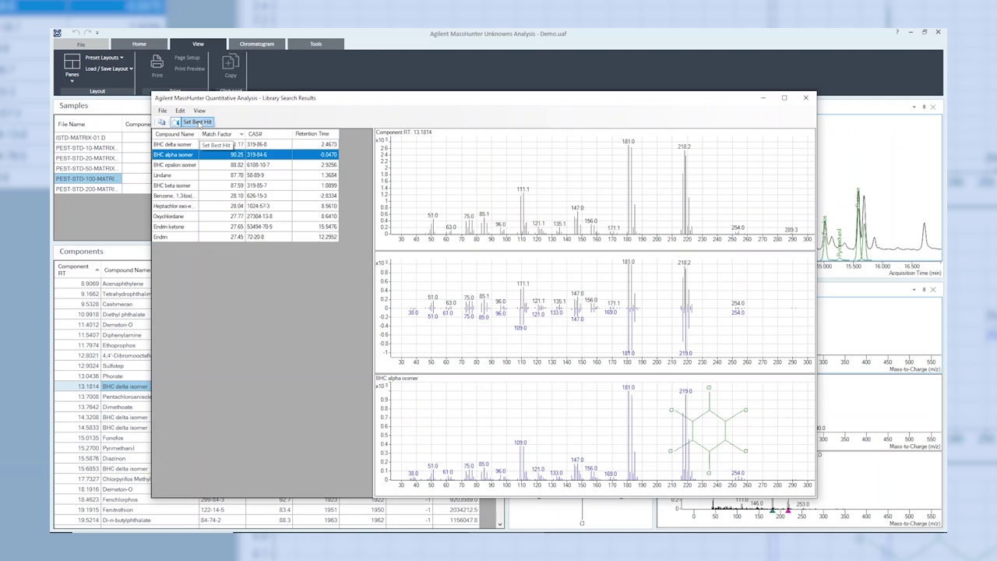
{"action": "left_click", "coordinate": [200, 123]}
{"action": "left_click", "coordinate": [806, 99]}
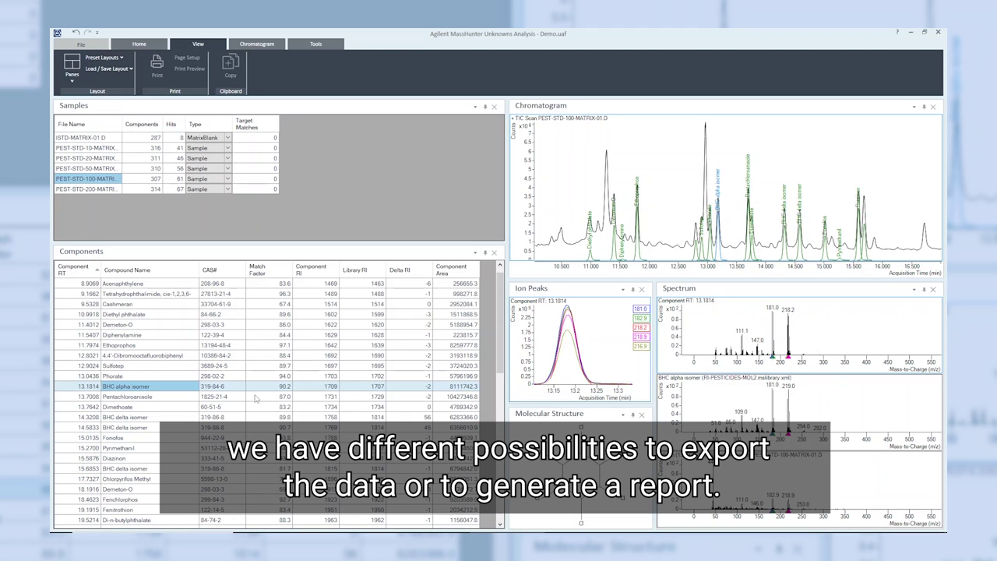
{"action": "right_click", "coordinate": [181, 390]}
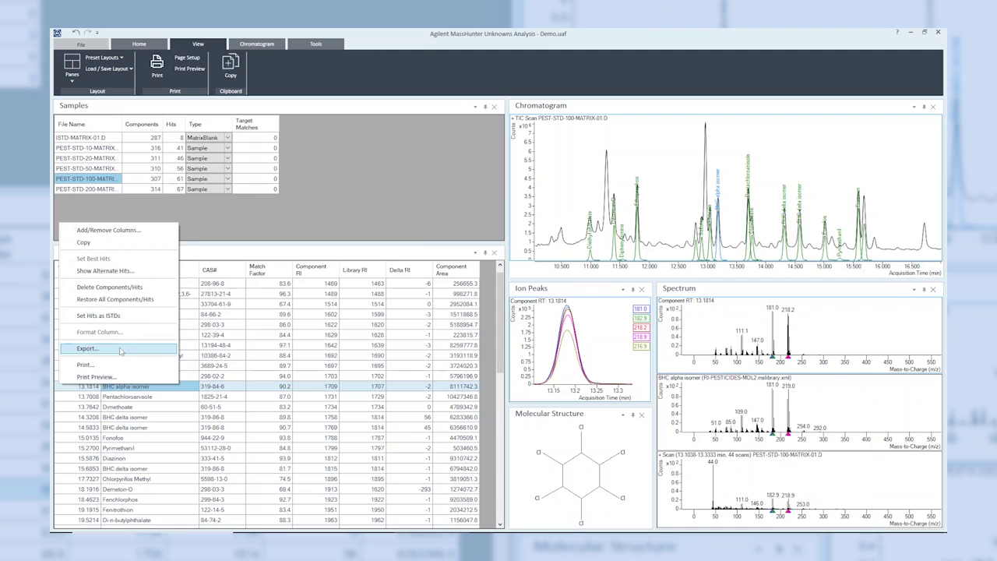
{"action": "left_click", "coordinate": [164, 346]}
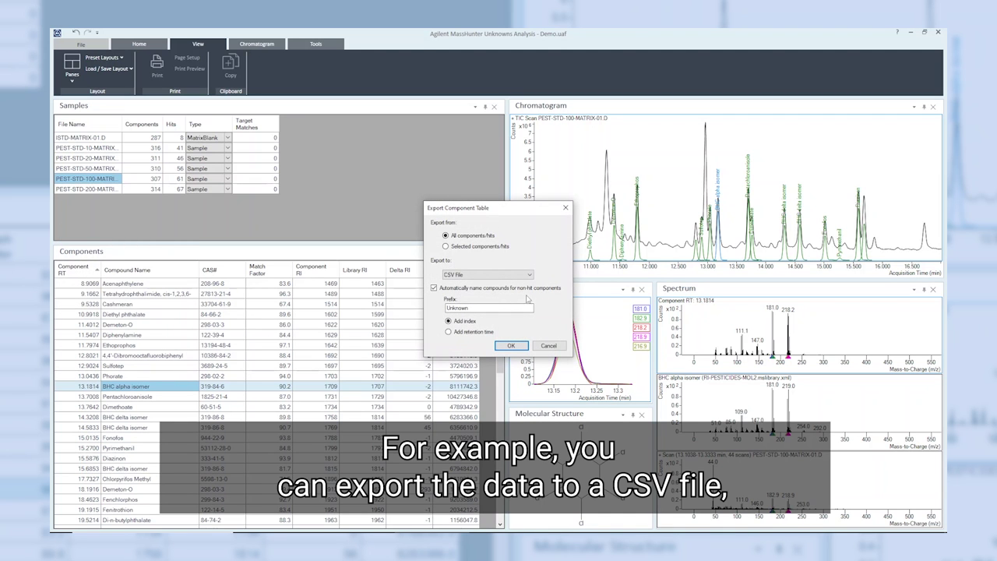
{"action": "left_click", "coordinate": [502, 277]}
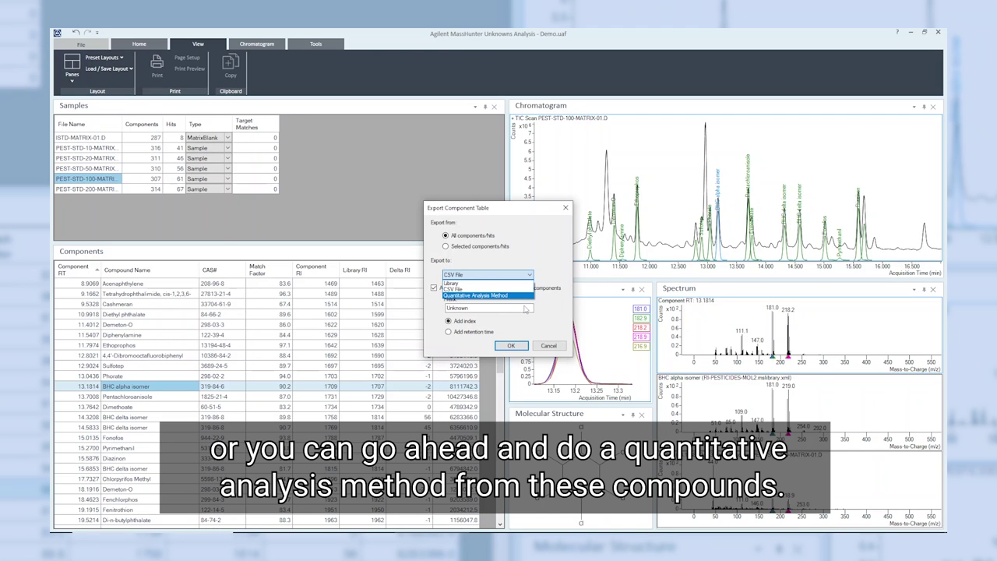
{"action": "left_click", "coordinate": [563, 211]}
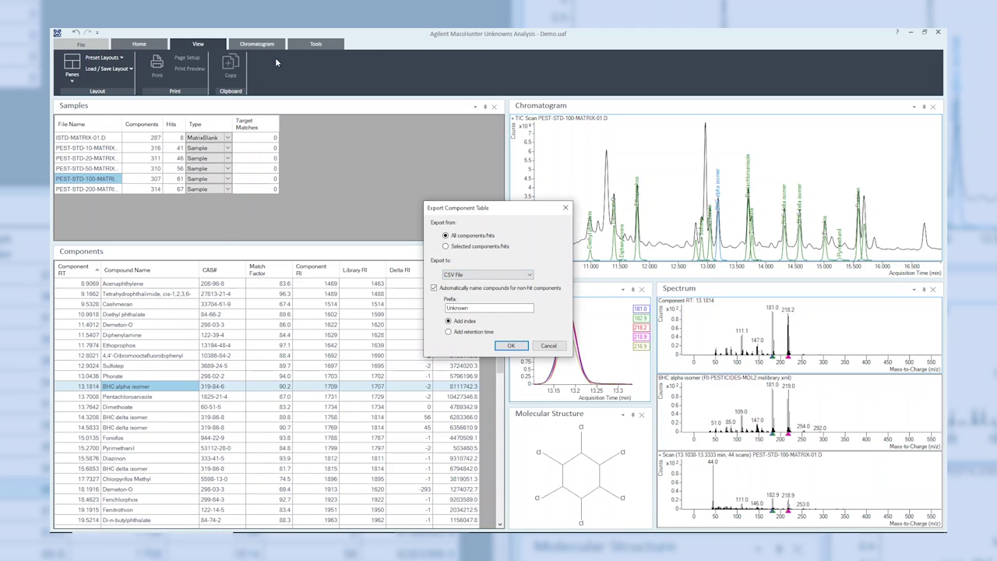
{"action": "left_click", "coordinate": [565, 207]}
Step: Switch the ribbon to the Home tab for the analysis, method and report commands
{"action": "left_click", "coordinate": [148, 47]}
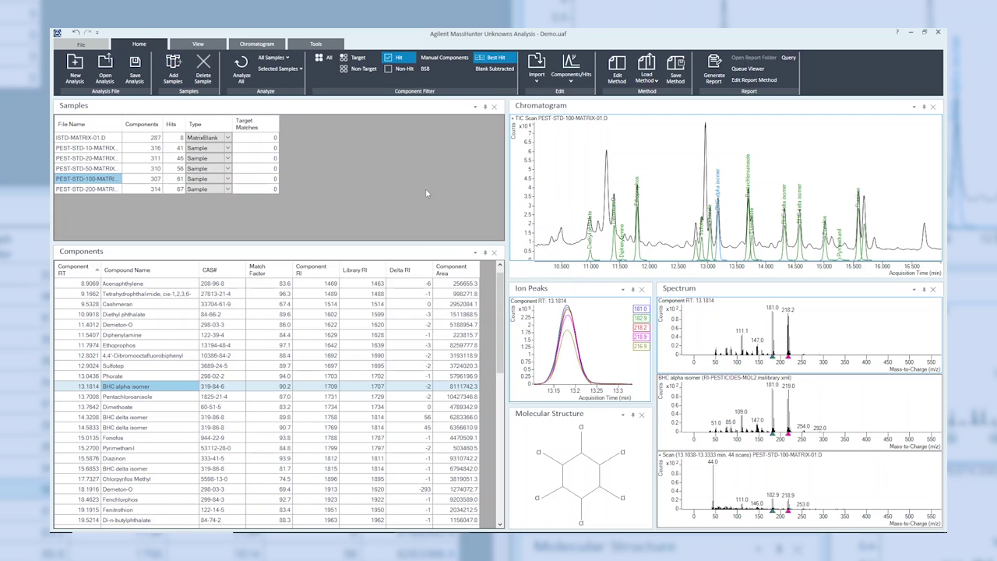